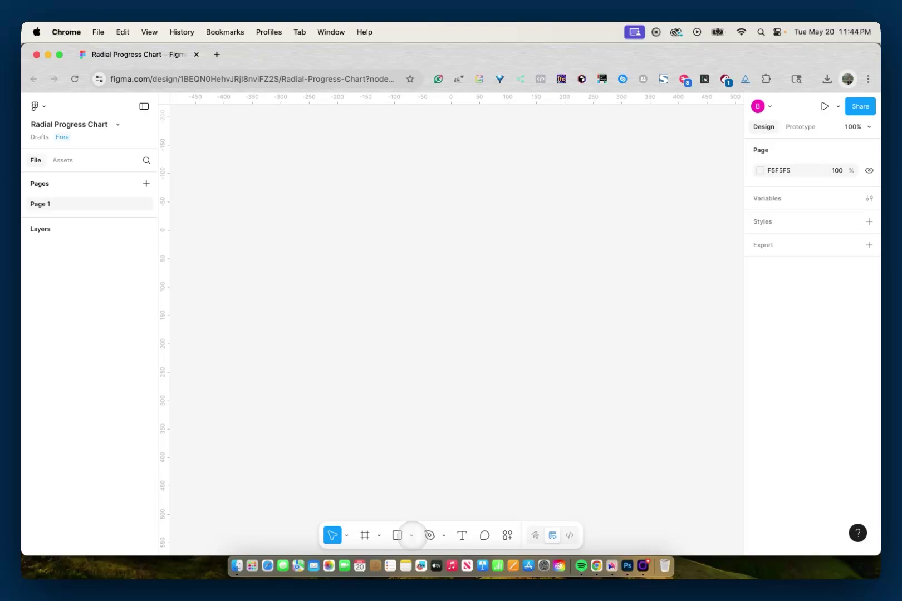
Draw a 200×200 circle, Ellipse 1, on the empty canvas with the Ellipse tool.
{"action": "left_click", "coordinate": [411, 535]}
{"action": "left_click", "coordinate": [415, 465]}
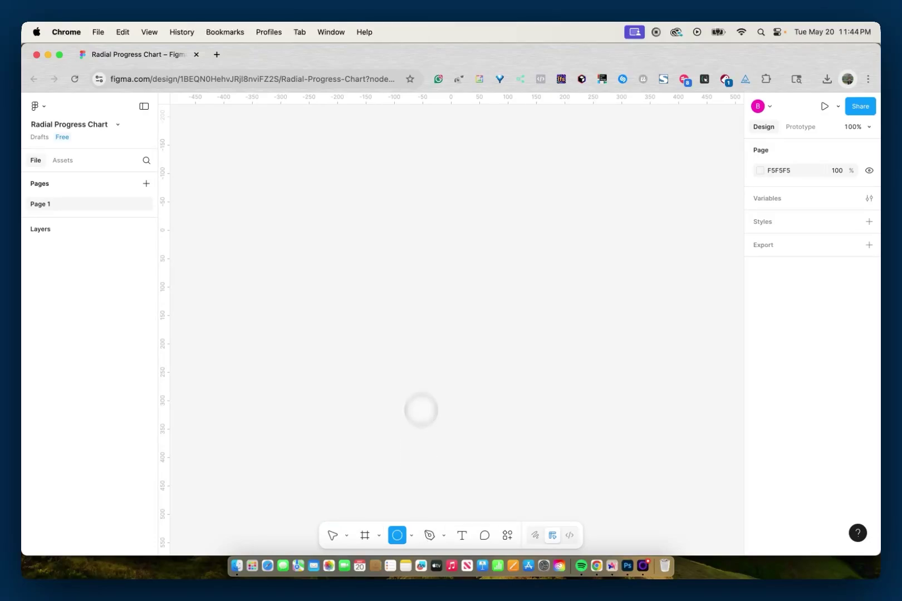
{"action": "left_click_drag", "start_coordinate": [404, 237], "coordinate": [455, 275]}
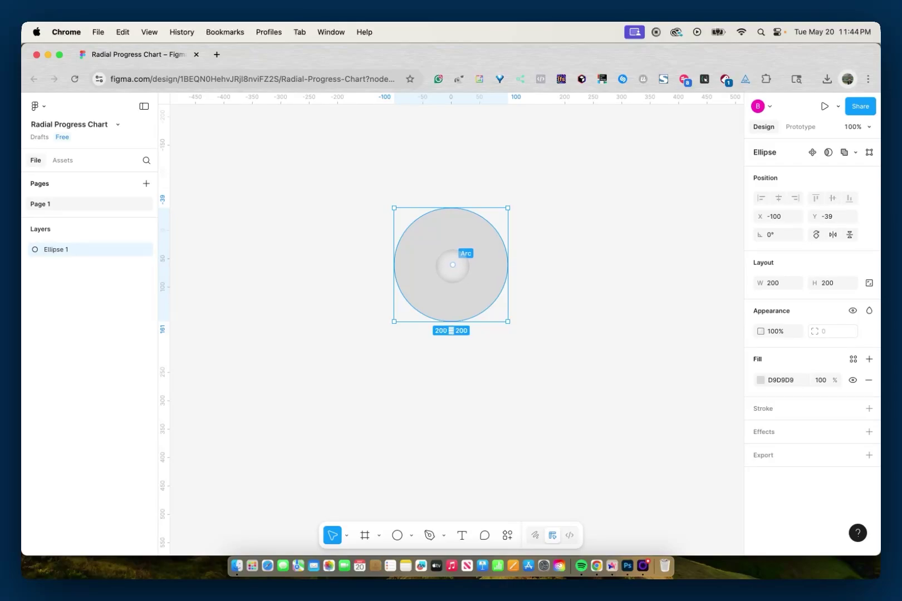
Give Ellipse 1 a 50% arc sweep to make a grey half-disc.
{"action": "left_click_drag", "start_coordinate": [453, 265], "coordinate": [448, 264]}
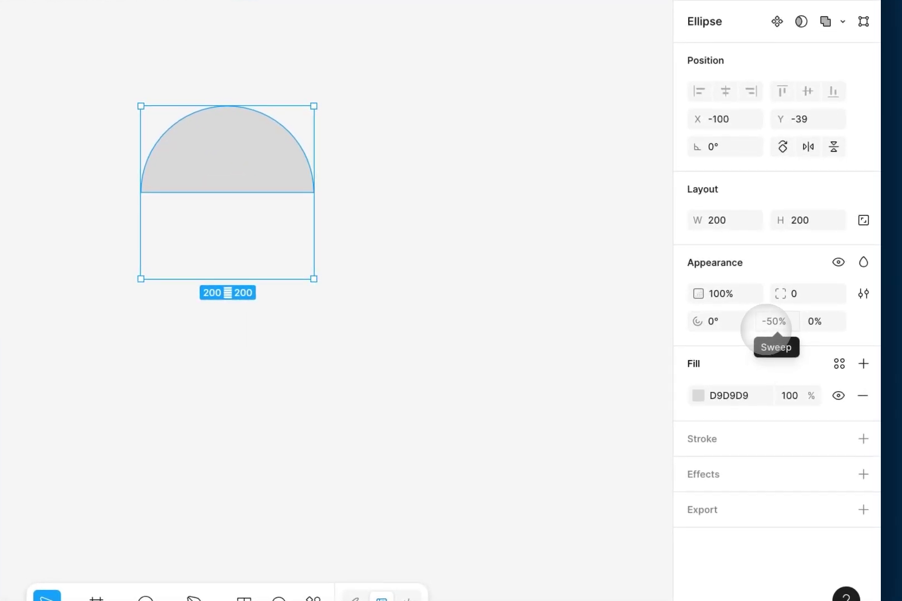
{"action": "left_click", "coordinate": [769, 325]}
{"action": "type", "text": "50"}
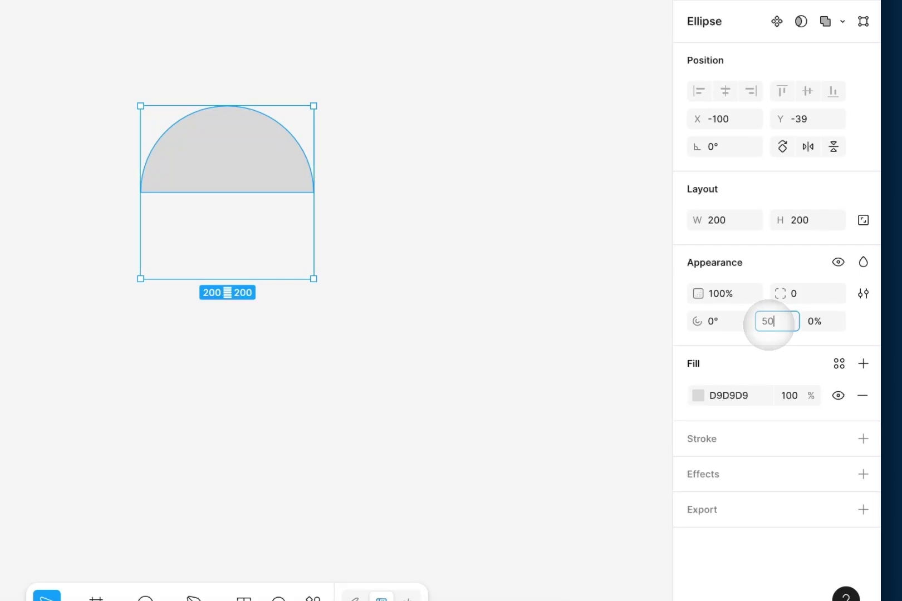
{"action": "key", "text": "Return"}
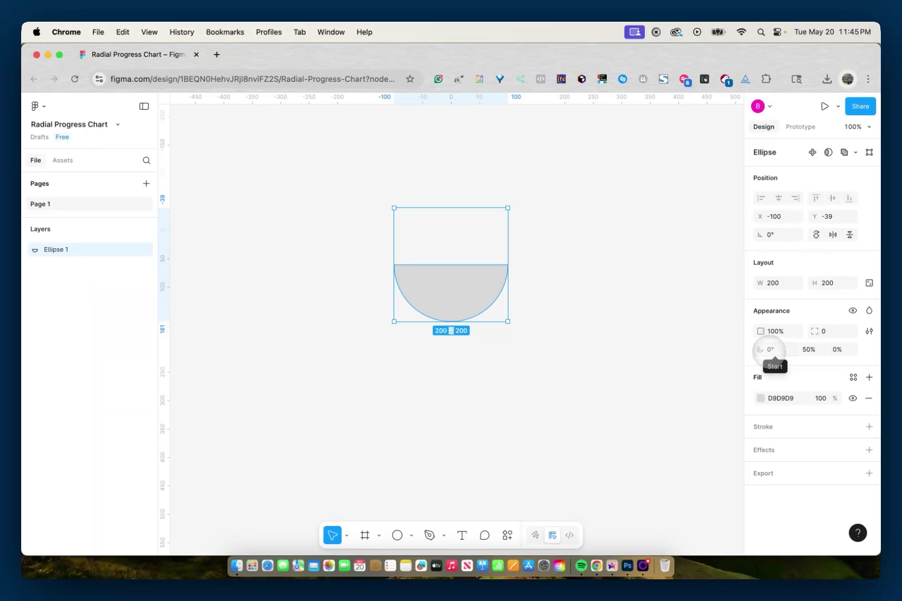
Set the arc start to 180° and, after trying 100%, settle the sweep at 50%.
{"action": "left_click", "coordinate": [768, 349]}
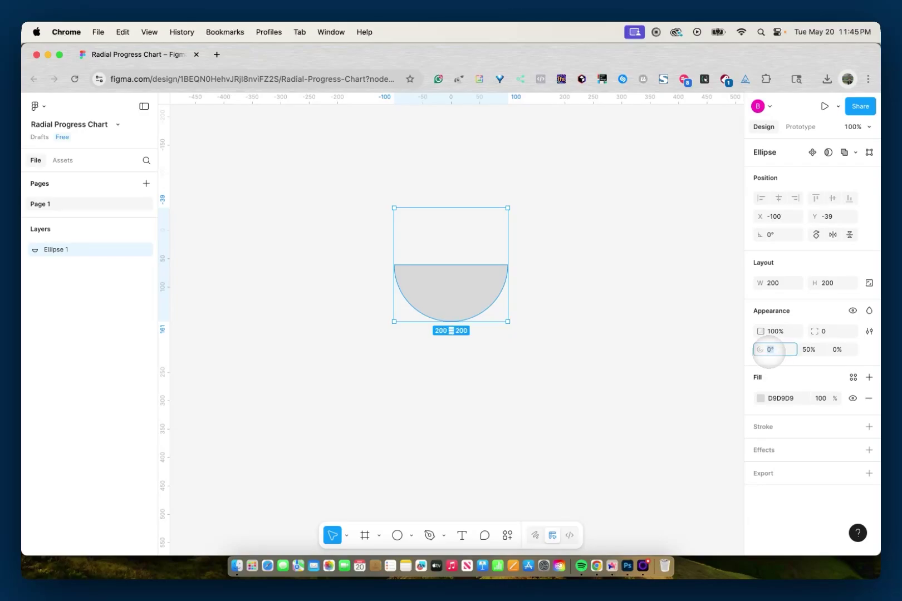
{"action": "type", "text": "180"}
{"action": "key", "text": "Return"}
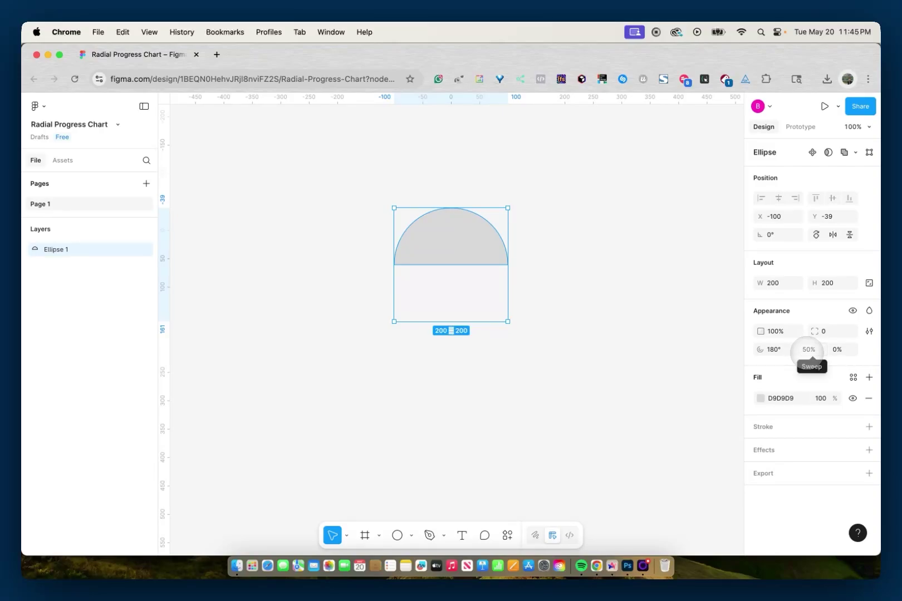
{"action": "left_click", "coordinate": [807, 349]}
{"action": "type", "text": "100"}
{"action": "key", "text": "Return"}
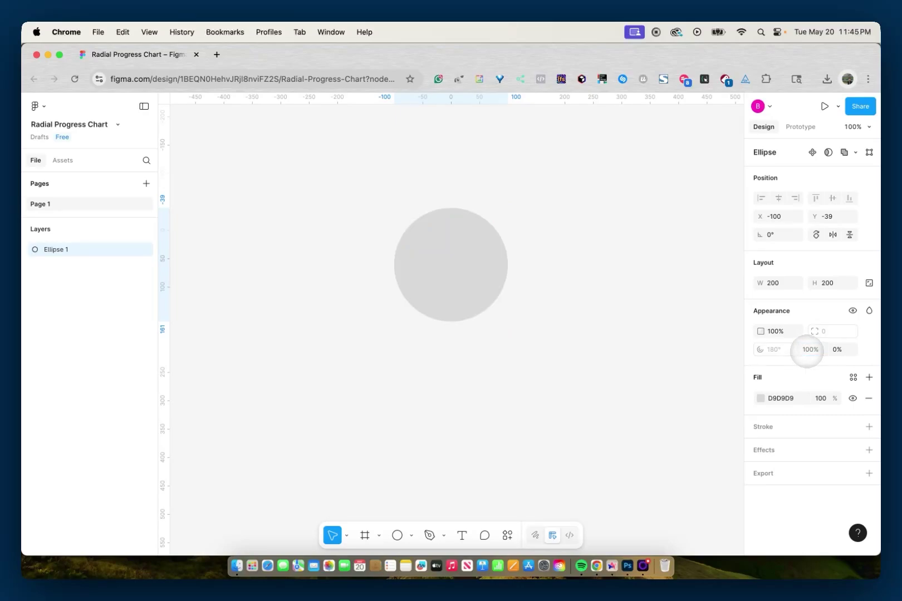
{"action": "left_click", "coordinate": [808, 350]}
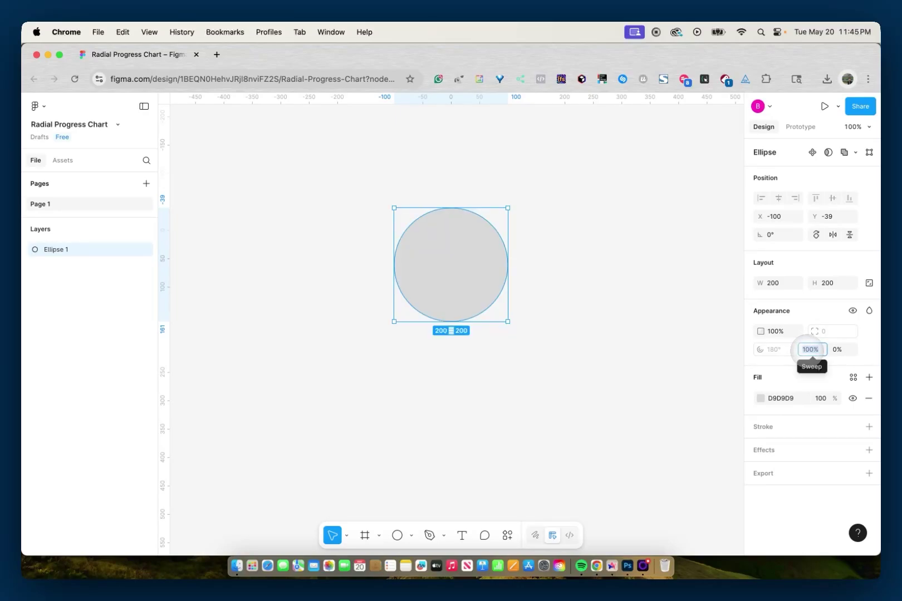
{"action": "type", "text": "50"}
{"action": "key", "text": "Return"}
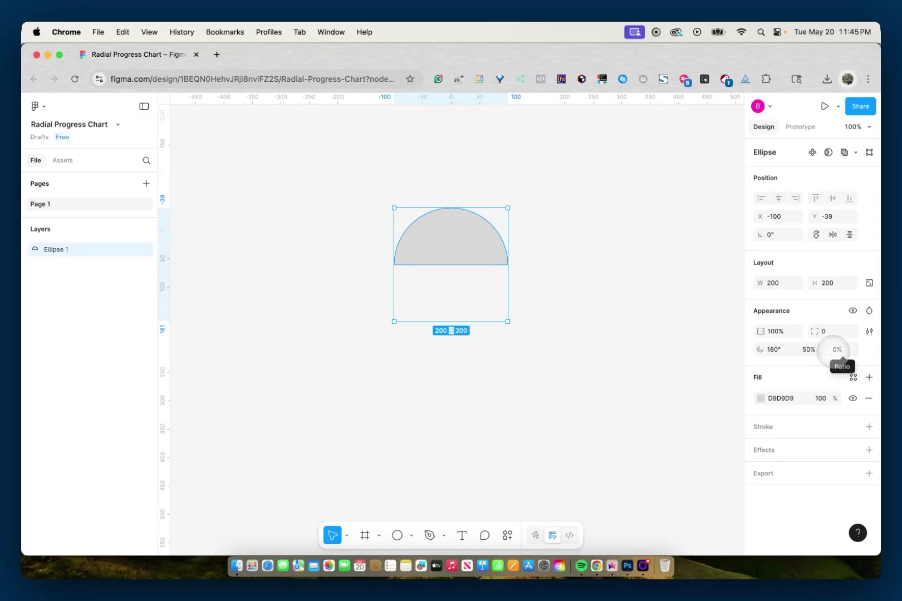
Hollow the half-disc into an arc with an 80% inner ratio.
{"action": "left_click", "coordinate": [831, 350]}
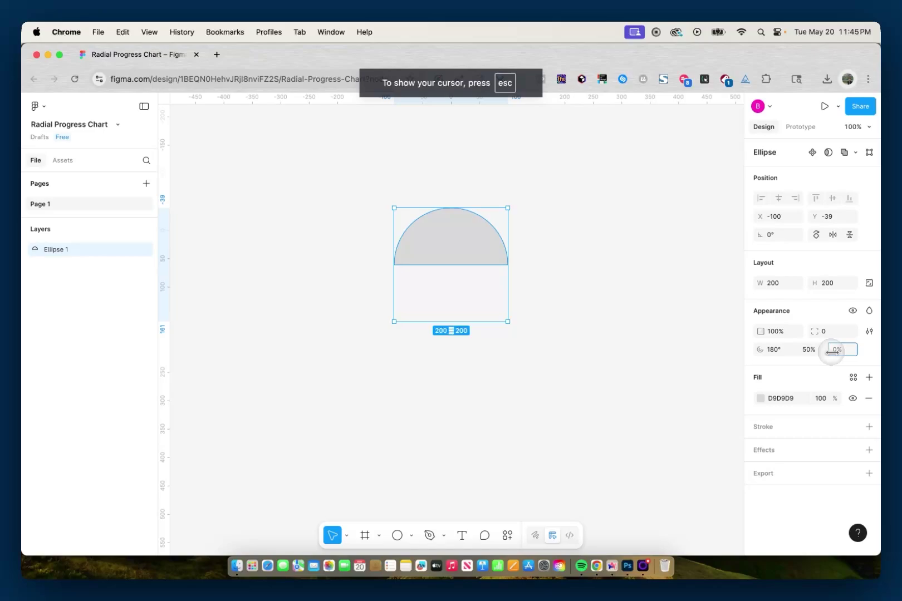
{"action": "left_click_drag", "start_coordinate": [832, 351], "coordinate": [434, 354]}
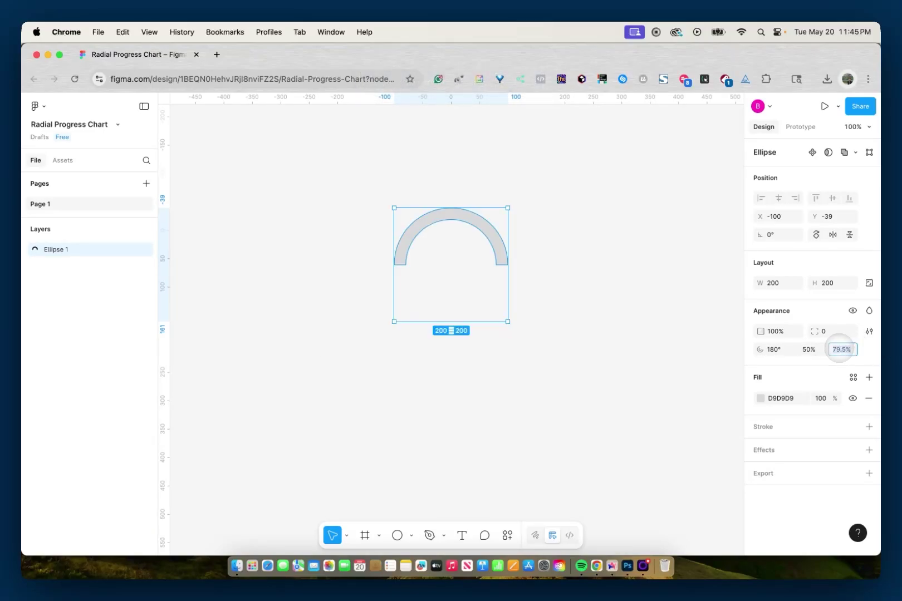
{"action": "left_click", "coordinate": [840, 350]}
{"action": "type", "text": "80"}
{"action": "key", "text": "Return"}
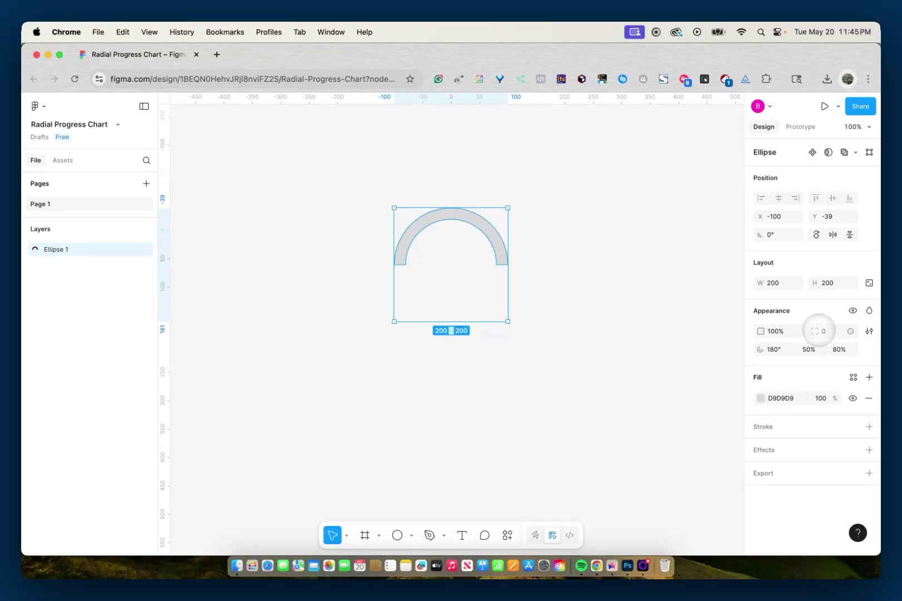
Set the arc's corner radius to 100 for fully rounded ends.
{"action": "left_click", "coordinate": [822, 332]}
{"action": "type", "text": "100"}
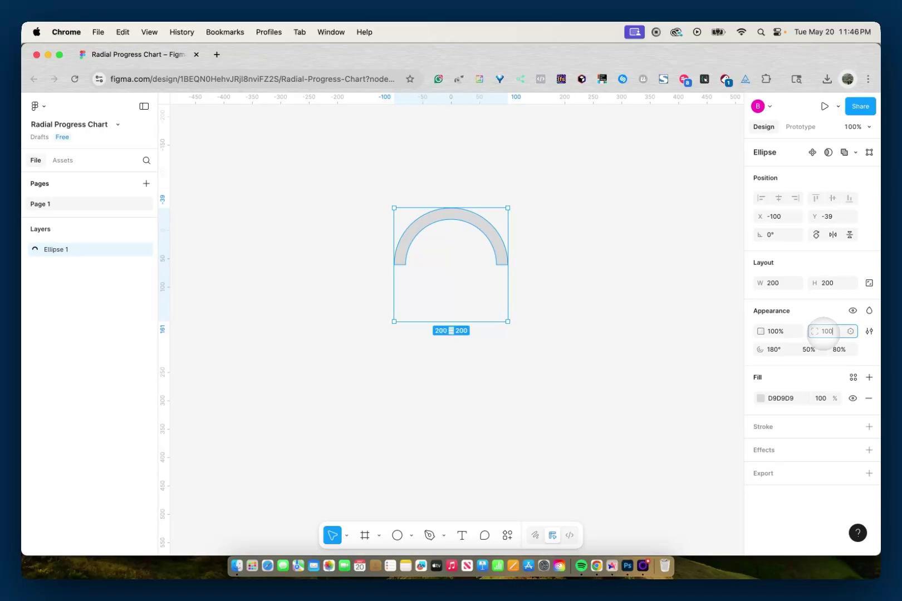
{"action": "key", "text": "Return"}
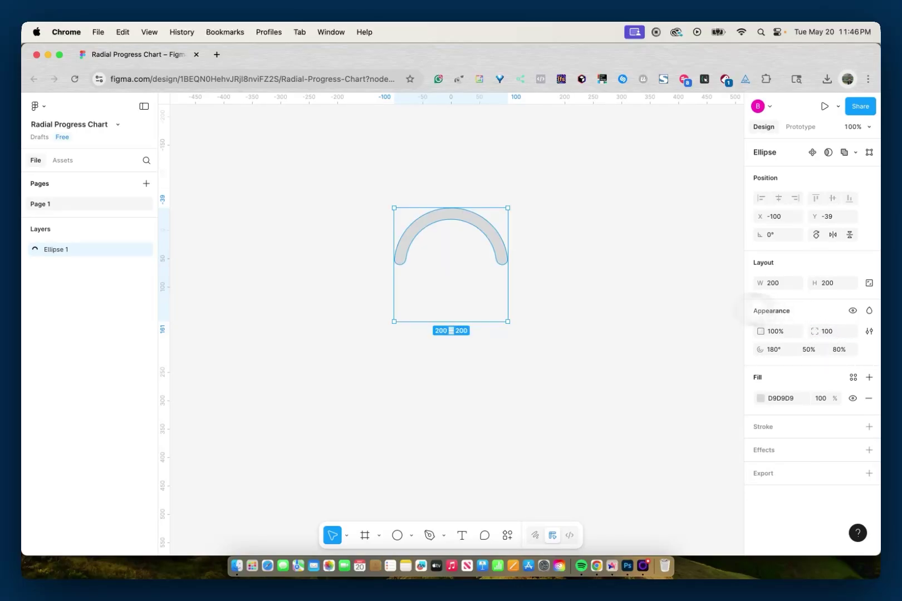
Rename Ellipse 1 to 'Base' and duplicate it with Cmd+D.
{"action": "double_click", "coordinate": [68, 251]}
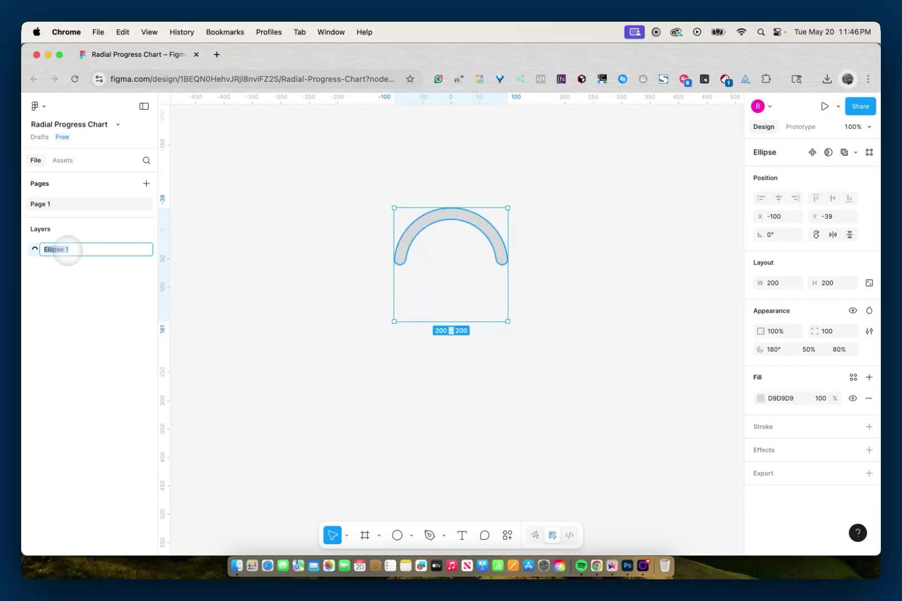
{"action": "type", "text": "Base"}
{"action": "key", "text": "Return"}
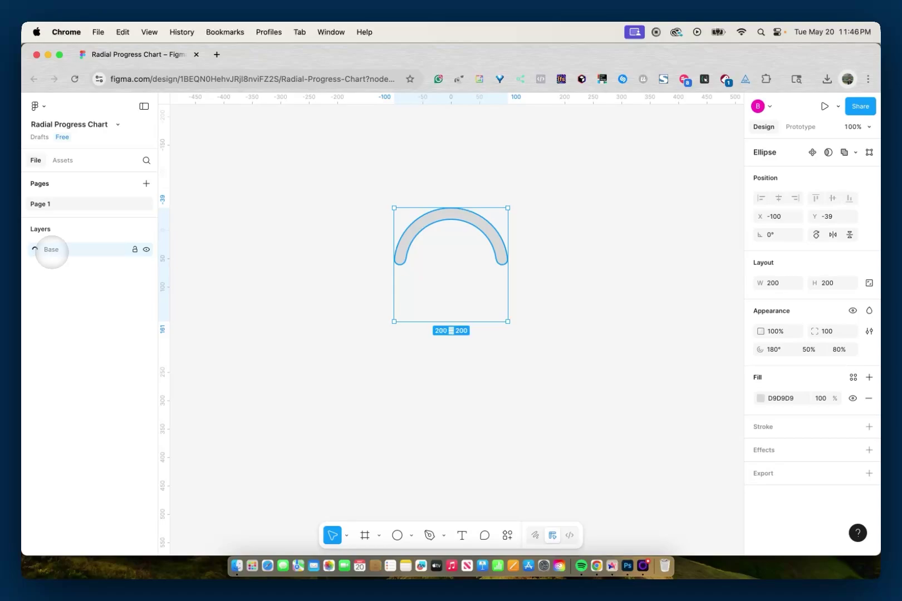
{"action": "key", "text": "super+d"}
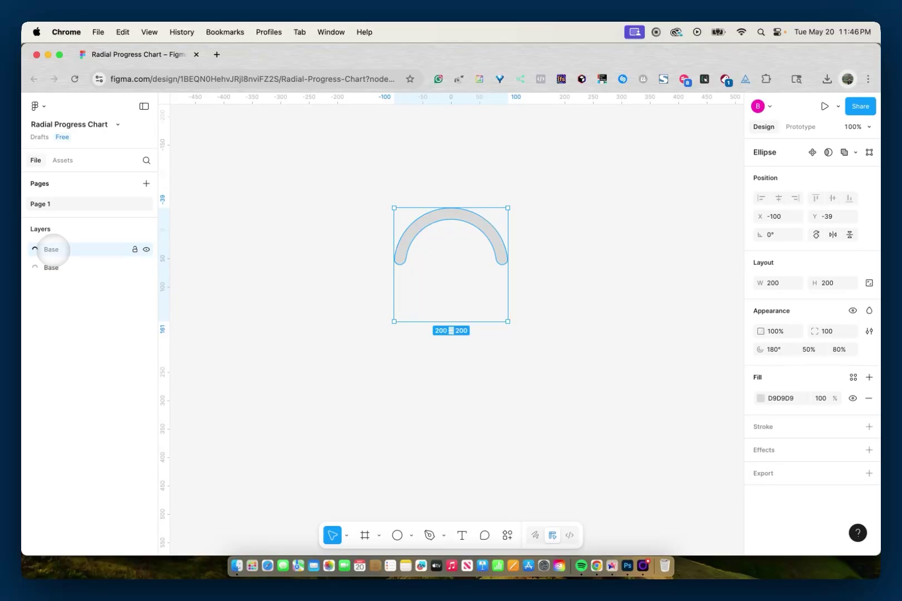
Rename the top Base copy to 'Current Progress'.
{"action": "double_click", "coordinate": [51, 249]}
{"action": "type", "text": "C"}
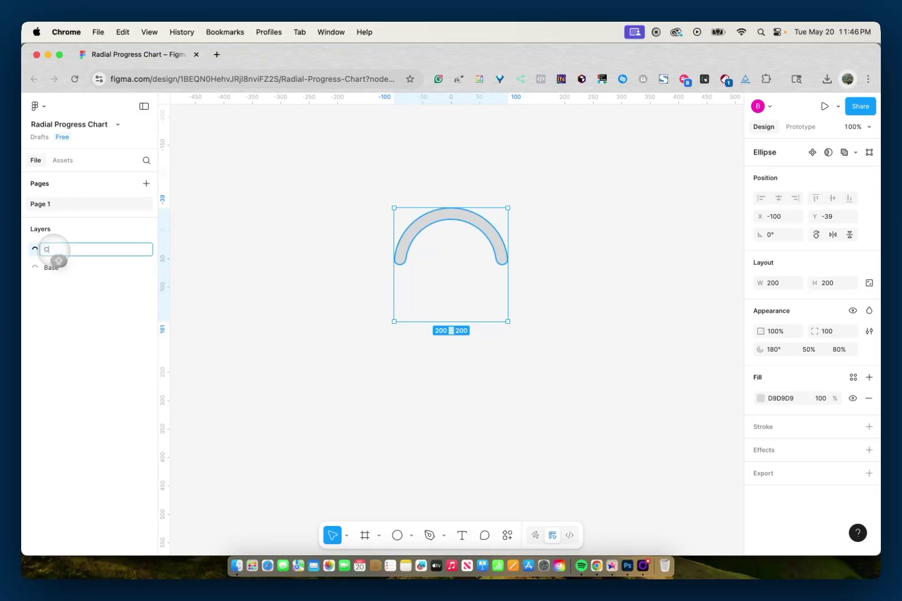
{"action": "type", "text": "urrent Progress"}
{"action": "key", "text": "Return"}
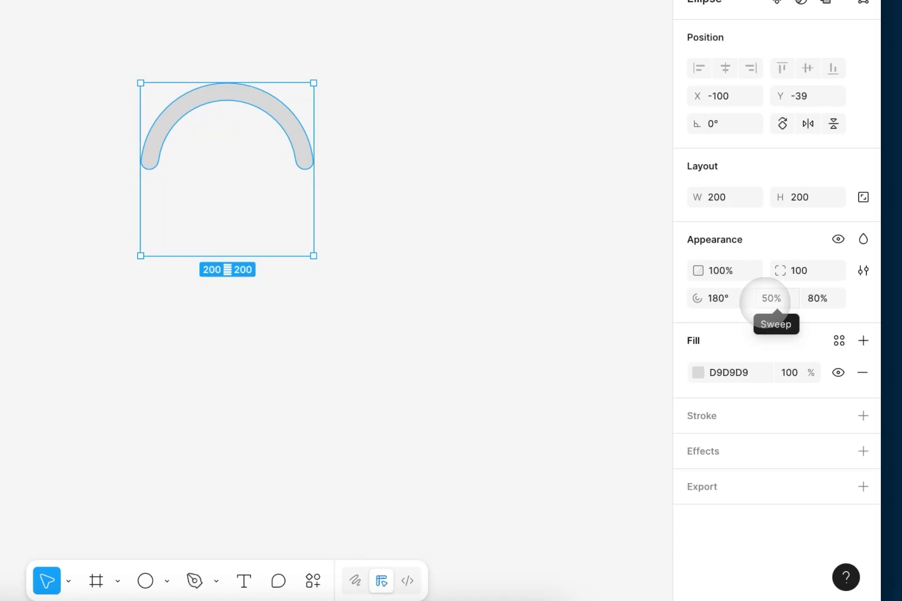
Shorten the Current Progress arc to a 40% sweep.
{"action": "left_click", "coordinate": [765, 301]}
{"action": "type", "text": "40"}
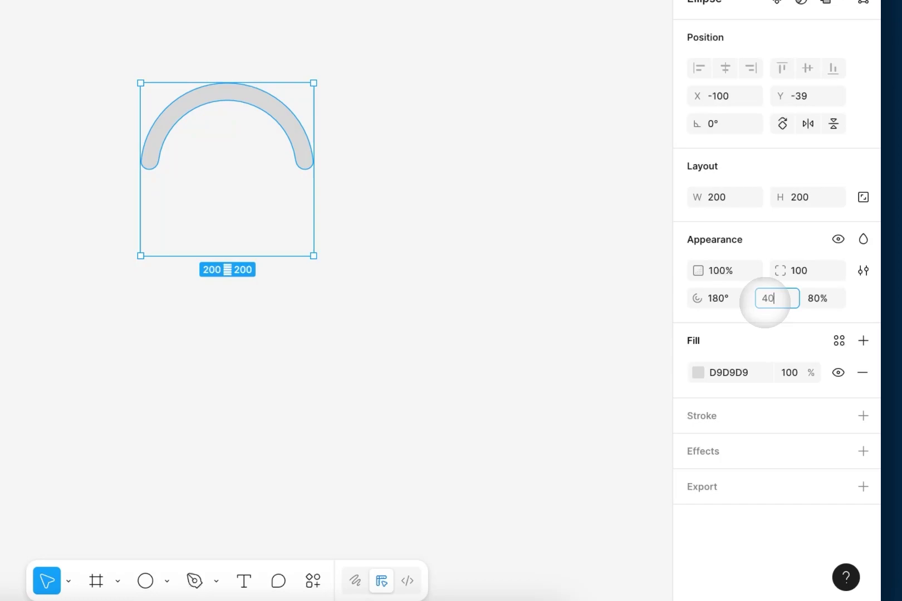
{"action": "key", "text": "Return"}
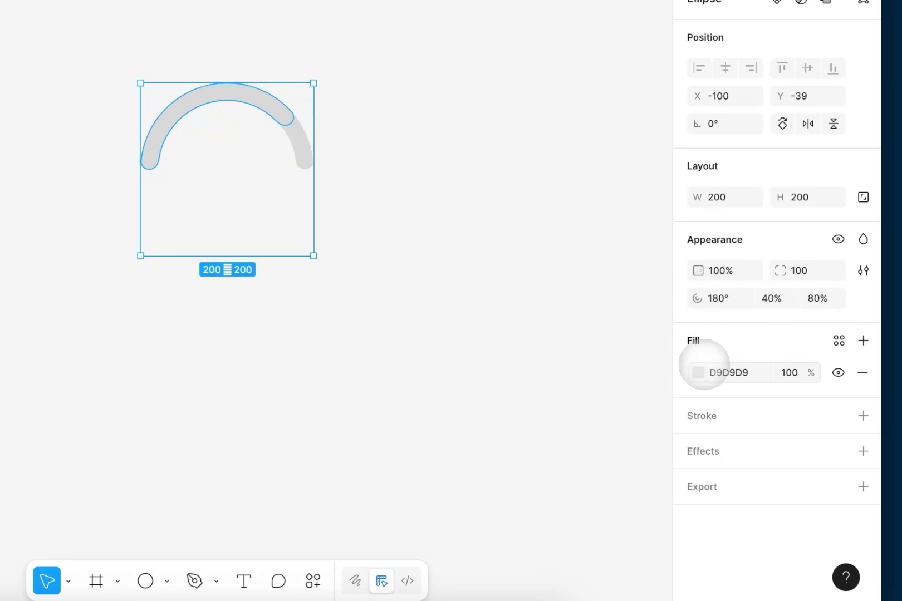
Fill the Current Progress arc with navy 002E57.
{"action": "left_click", "coordinate": [725, 372]}
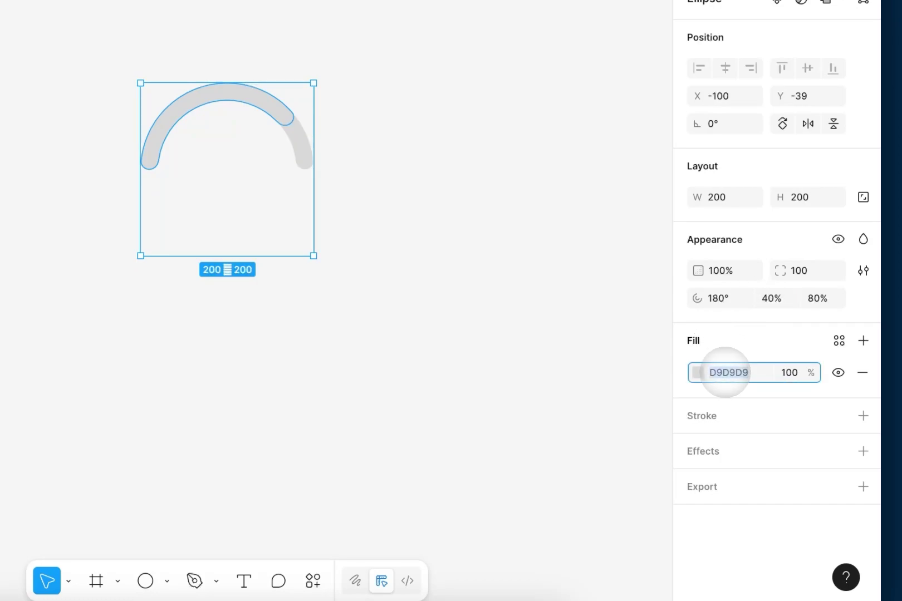
{"action": "type", "text": "002E57"}
{"action": "key", "text": "Return"}
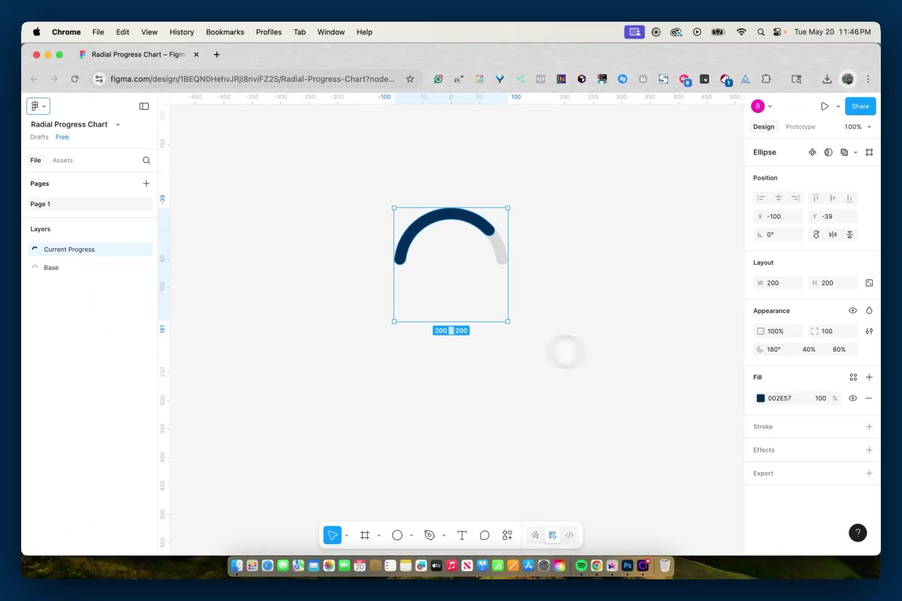
{"action": "left_click", "coordinate": [76, 267]}
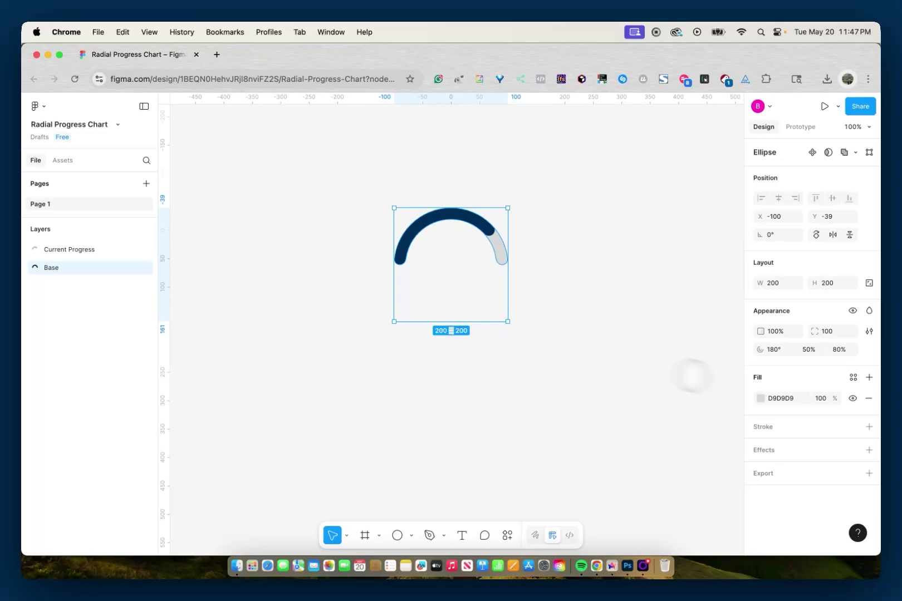
Recolour the Base arc from navy 002E57 to a pale light-navy C0CEDA tint.
{"action": "left_click", "coordinate": [779, 398]}
{"action": "type", "text": "002E57"}
{"action": "key", "text": "Return"}
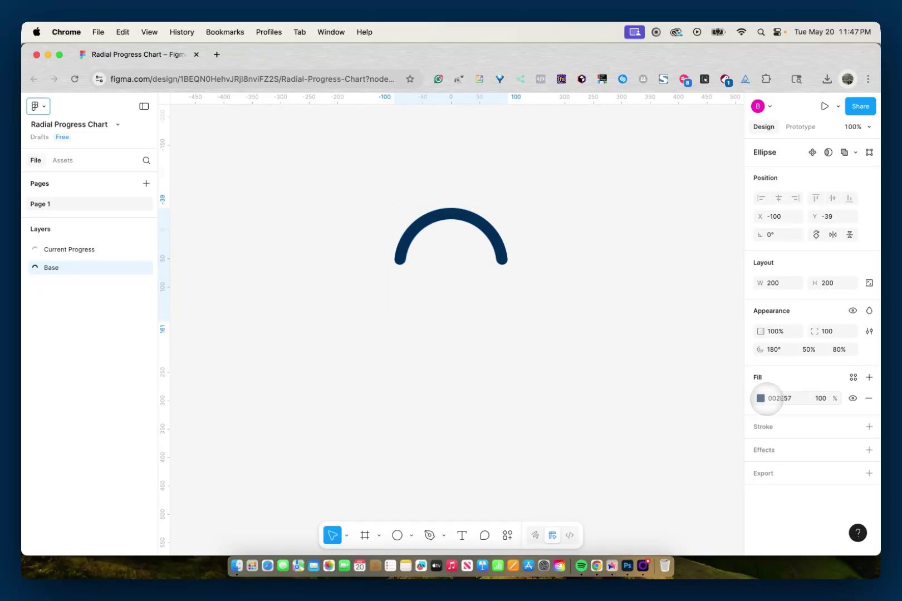
{"action": "left_click", "coordinate": [760, 398]}
{"action": "left_click", "coordinate": [732, 411]}
{"action": "left_click_drag", "start_coordinate": [732, 411], "coordinate": [648, 342]}
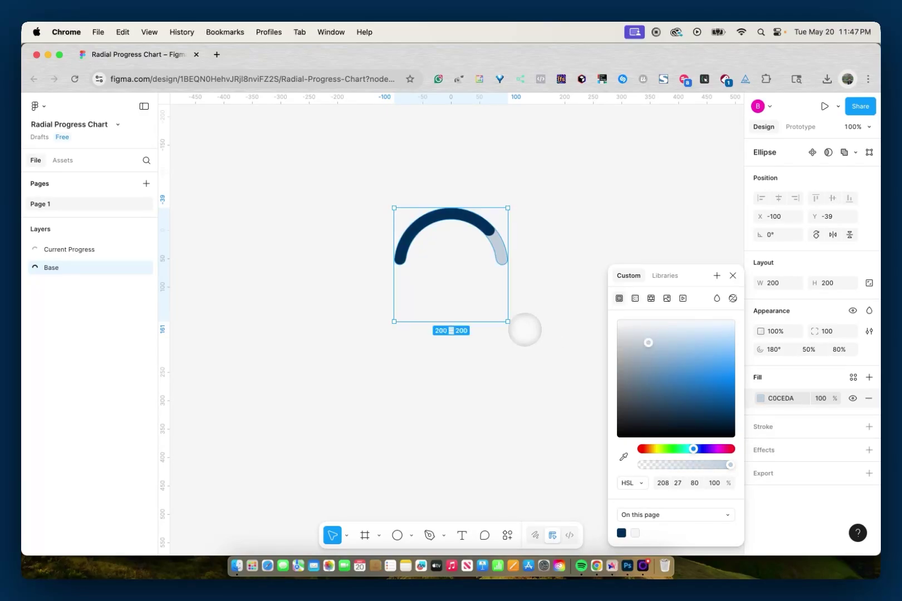
{"action": "left_click", "coordinate": [533, 329]}
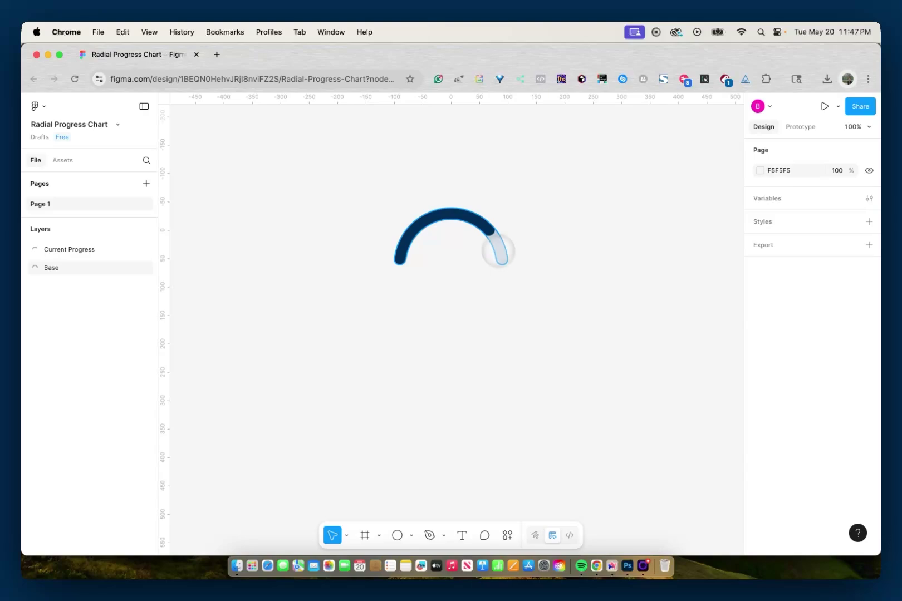
{"action": "left_click", "coordinate": [492, 242]}
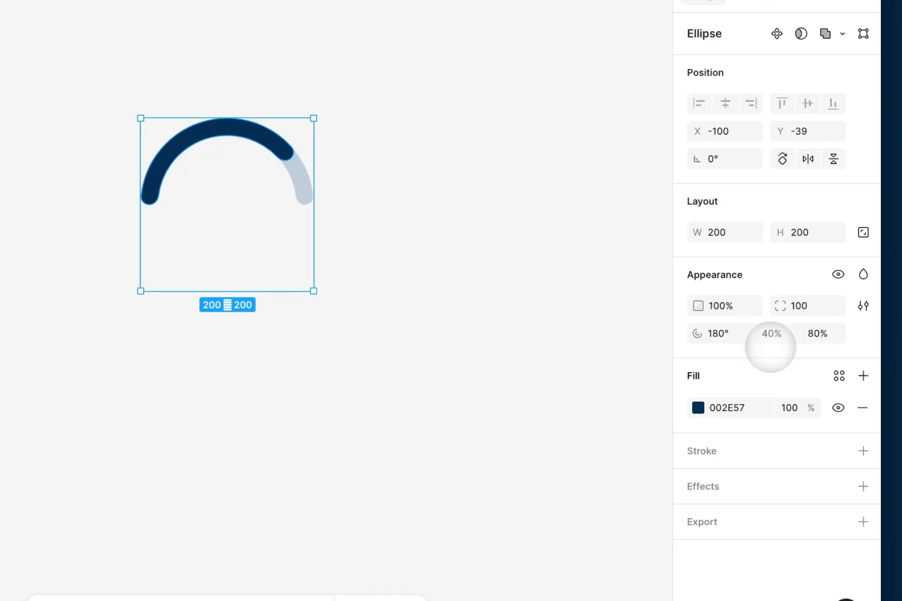
Set the Current Progress sweep to 18%, representing 36% of the semicircle.
{"action": "left_click", "coordinate": [771, 333]}
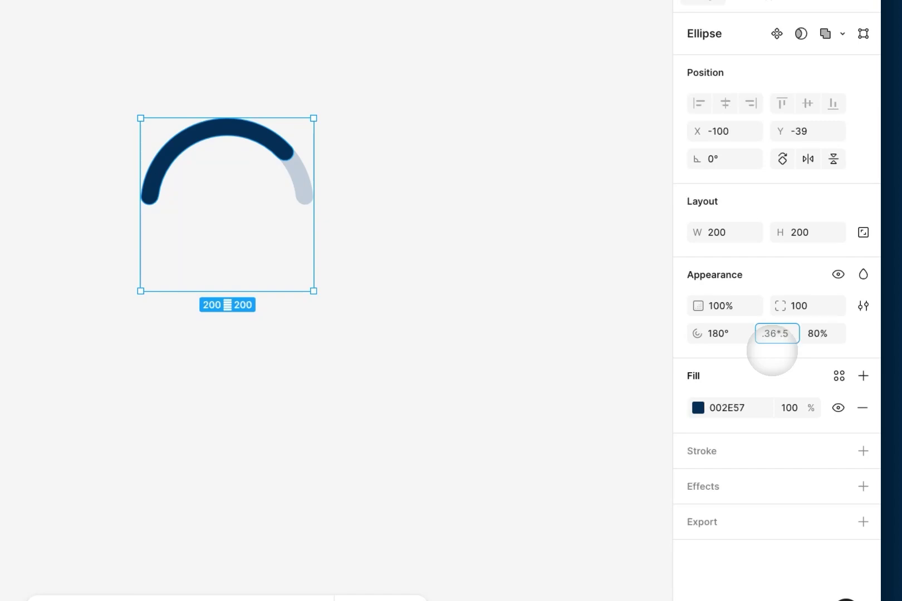
{"action": "key", "text": "Return"}
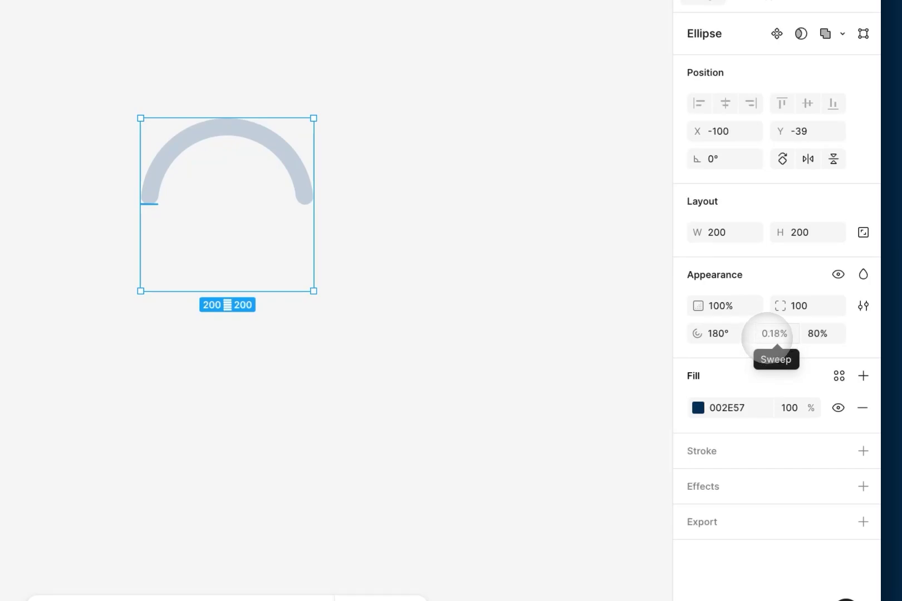
{"action": "left_click", "coordinate": [774, 334]}
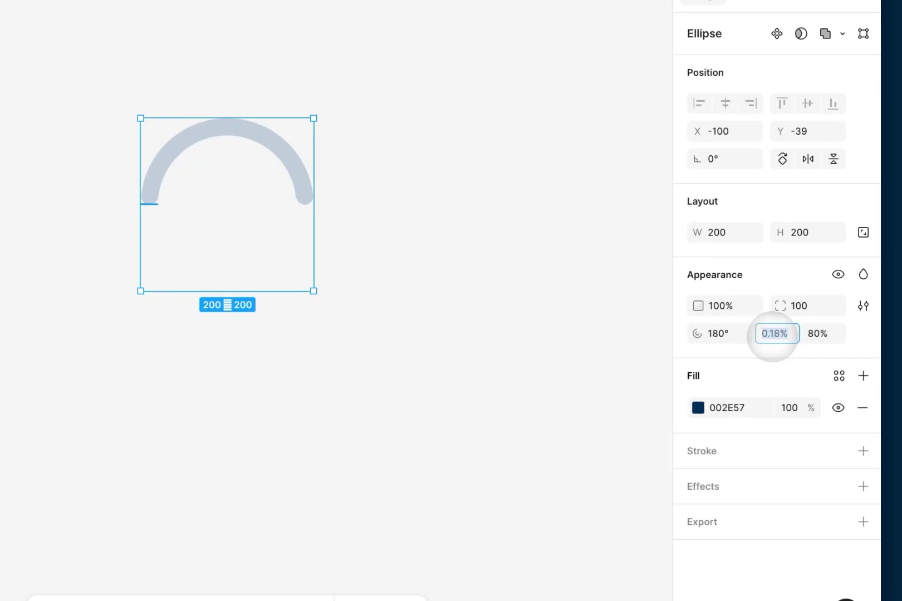
{"action": "type", "text": "18"}
{"action": "key", "text": "Return"}
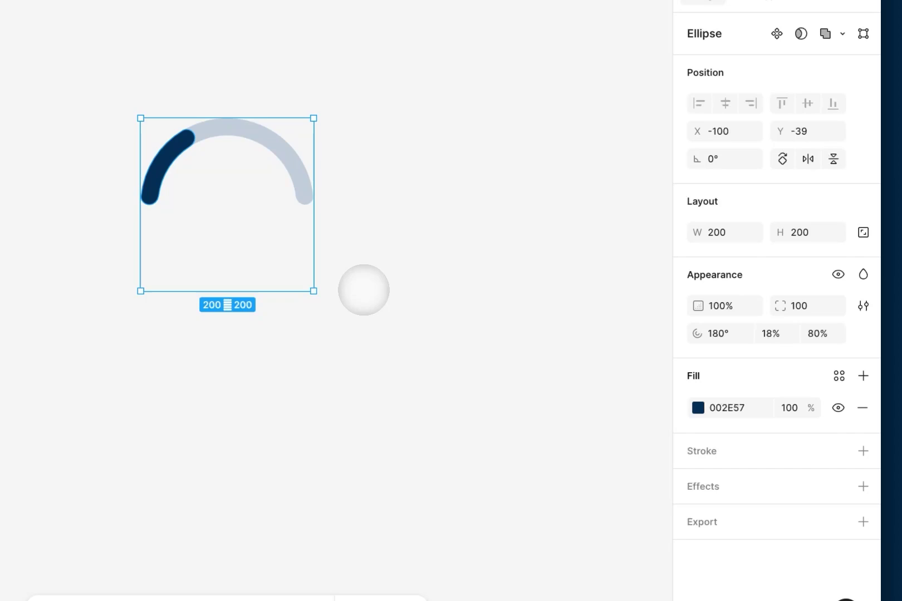
Add a '36%' text label inside the gauge at size 40, Bold.
{"action": "left_click", "coordinate": [477, 542]}
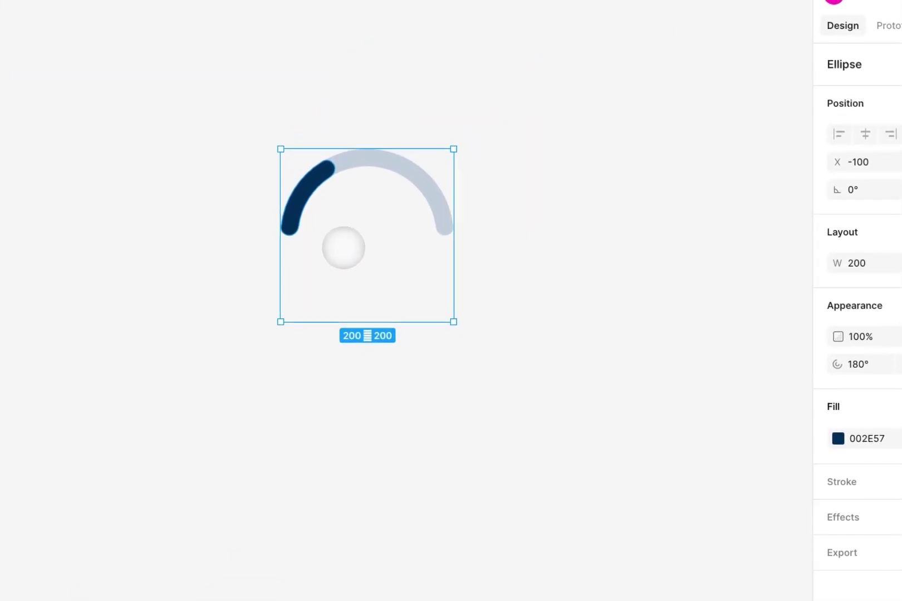
{"action": "left_click", "coordinate": [436, 150]}
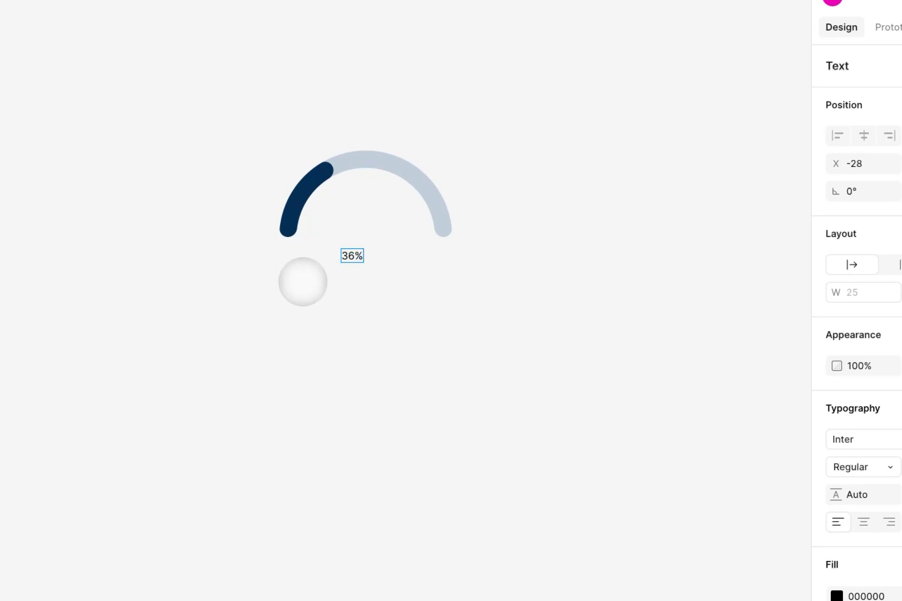
{"action": "key", "text": "Escape"}
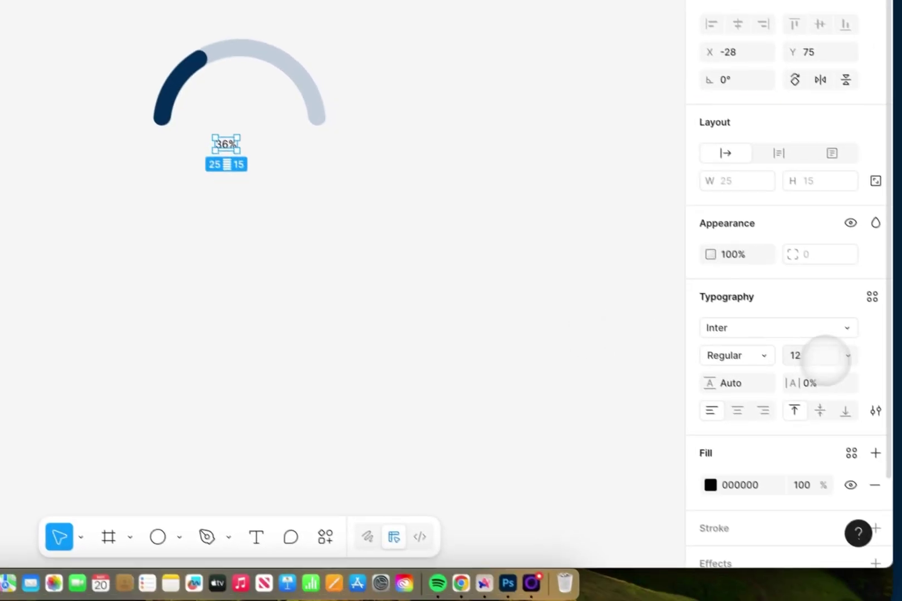
{"action": "left_click", "coordinate": [825, 359]}
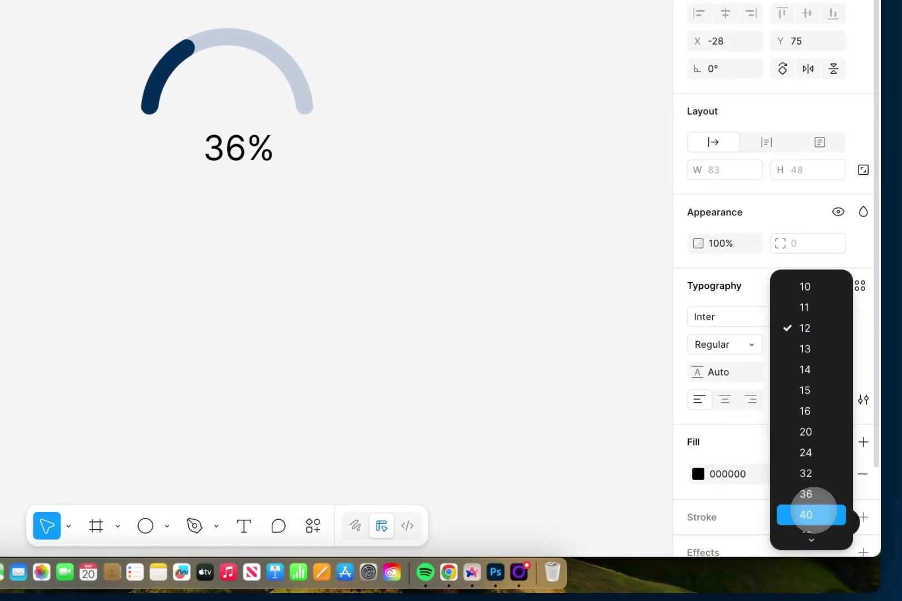
{"action": "left_click", "coordinate": [806, 512]}
{"action": "left_click", "coordinate": [754, 345]}
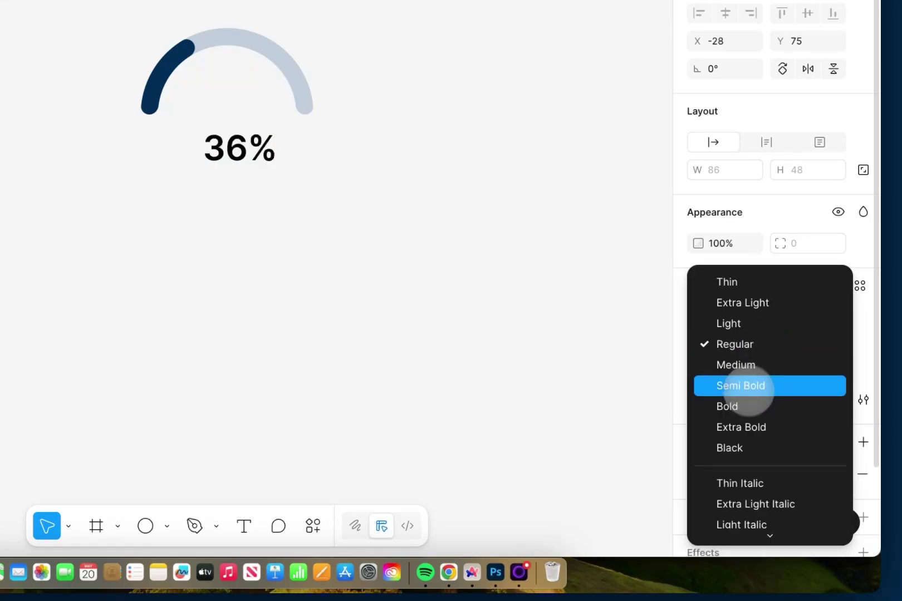
{"action": "left_click", "coordinate": [741, 405]}
Centre the '36%' label under the arc and colour it navy 002E57.
{"action": "left_click_drag", "start_coordinate": [399, 282], "coordinate": [387, 257]}
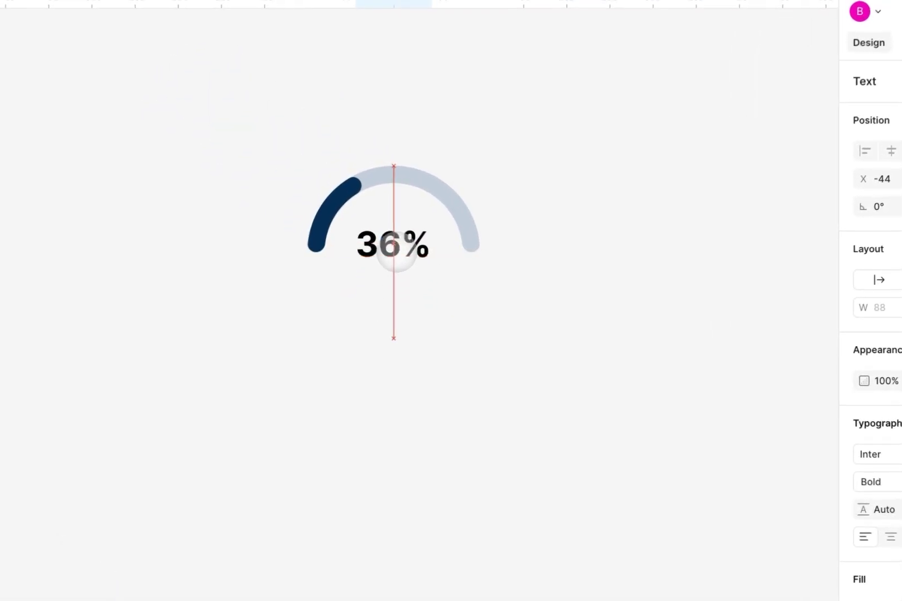
{"action": "left_click", "coordinate": [449, 328]}
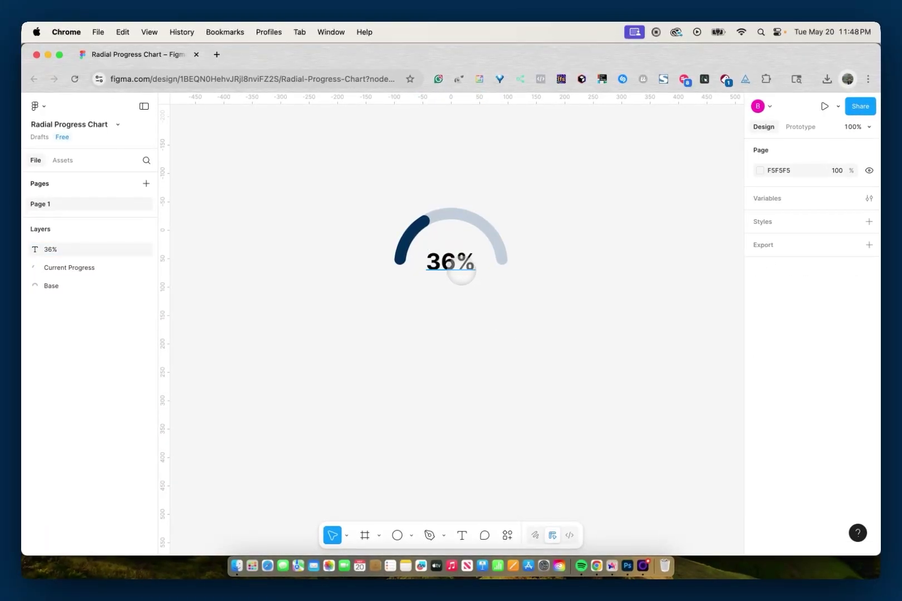
{"action": "left_click", "coordinate": [461, 272]}
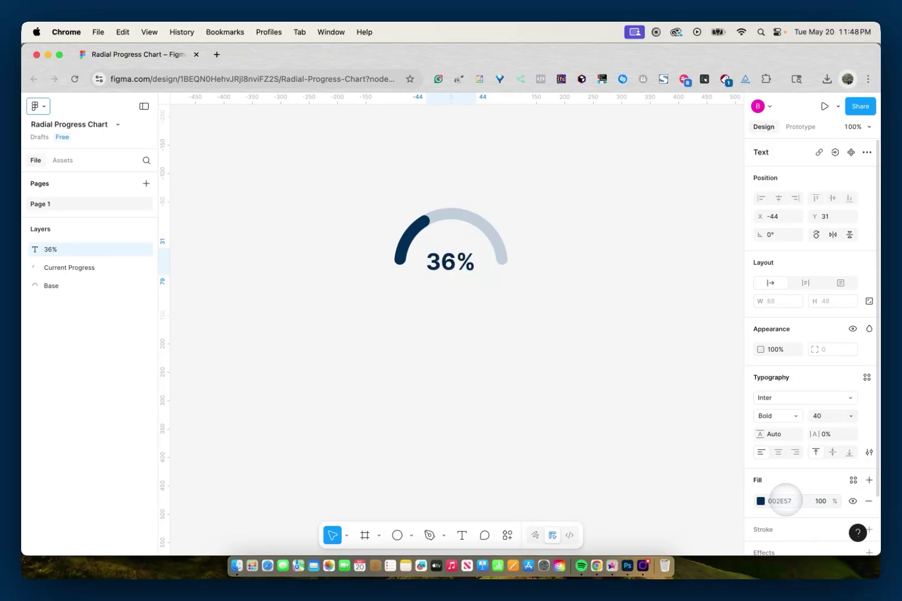
{"action": "left_click", "coordinate": [507, 367]}
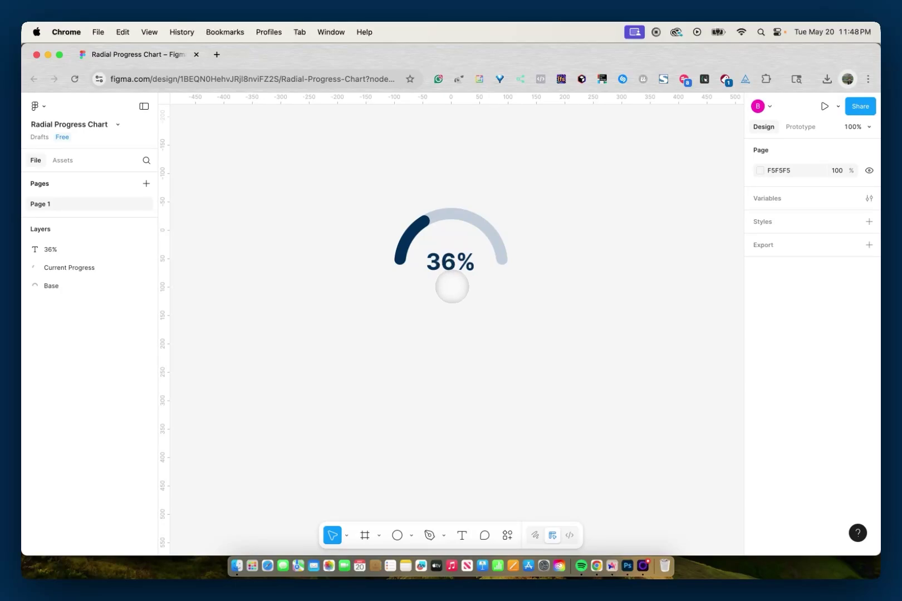
Edit the centered label so it reads 93% instead of 36%.
{"action": "double_click", "coordinate": [447, 273]}
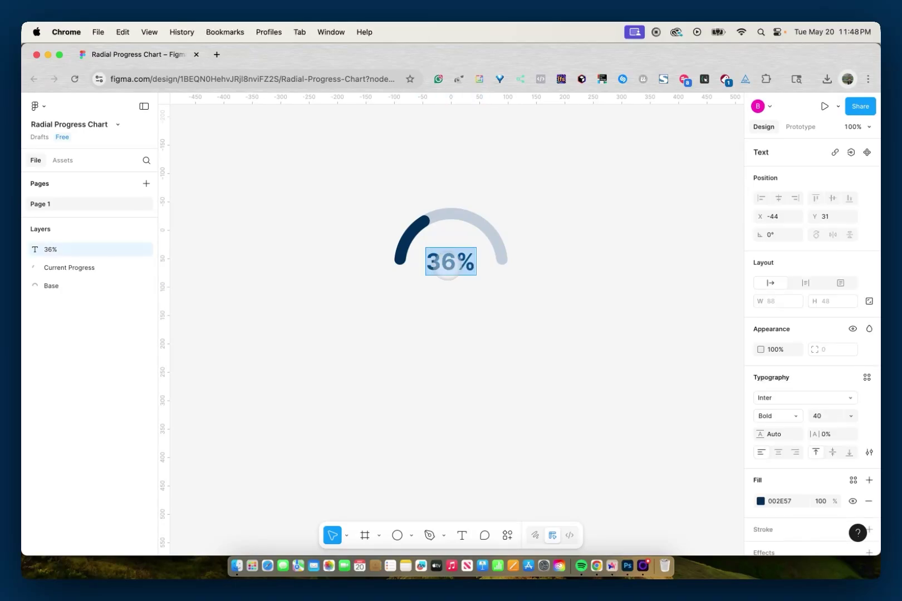
{"action": "double_click", "coordinate": [431, 266]}
{"action": "type", "text": "93"}
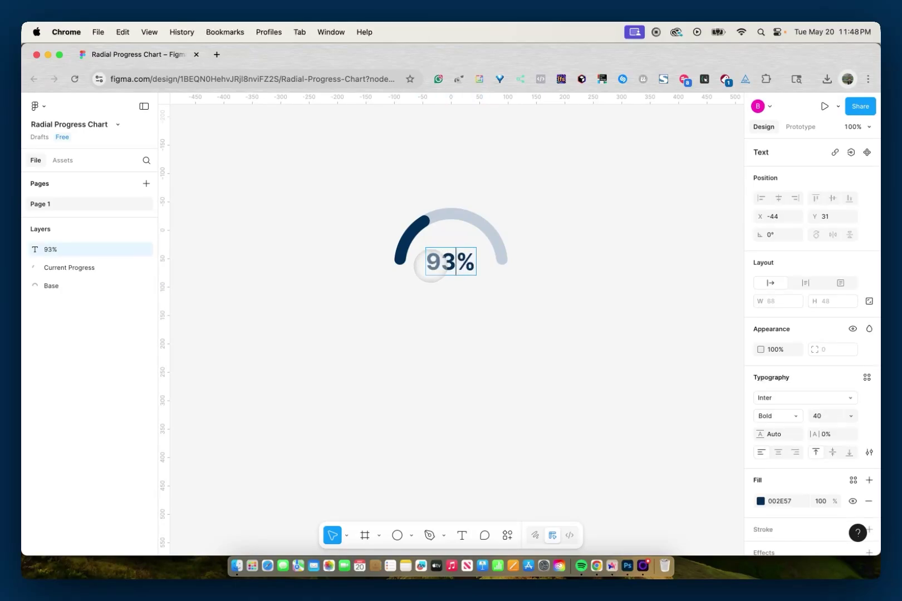
{"action": "key", "text": "Escape"}
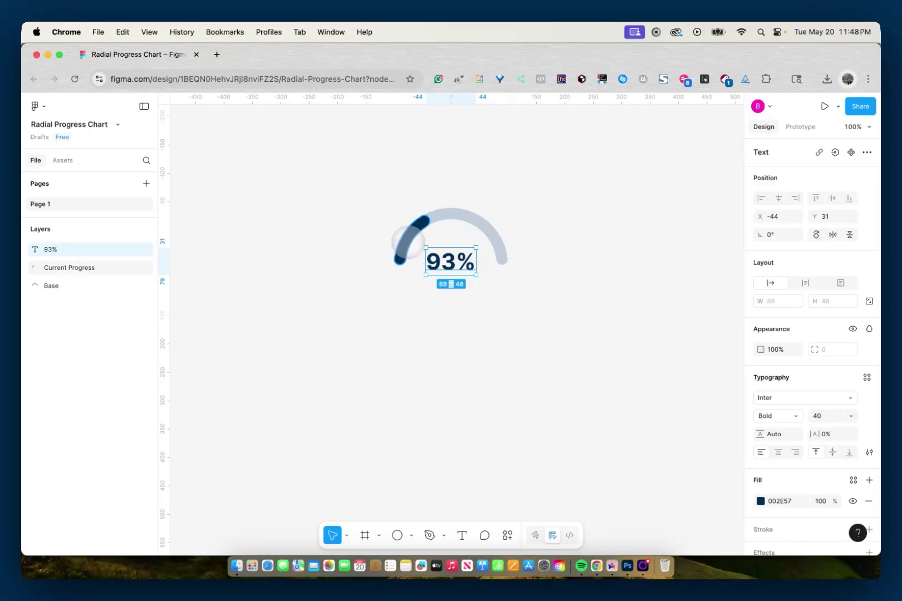
Set the Current Progress arc's sweep to 46% using .93*.5, then review the gauge.
{"action": "left_click", "coordinate": [411, 238]}
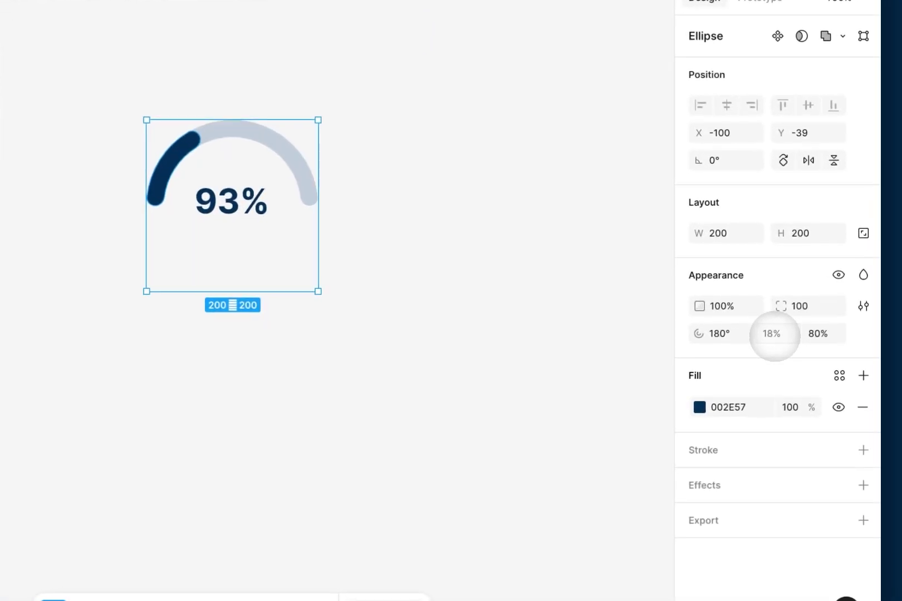
{"action": "left_click", "coordinate": [777, 336]}
{"action": "key", "text": "BackSpace"}
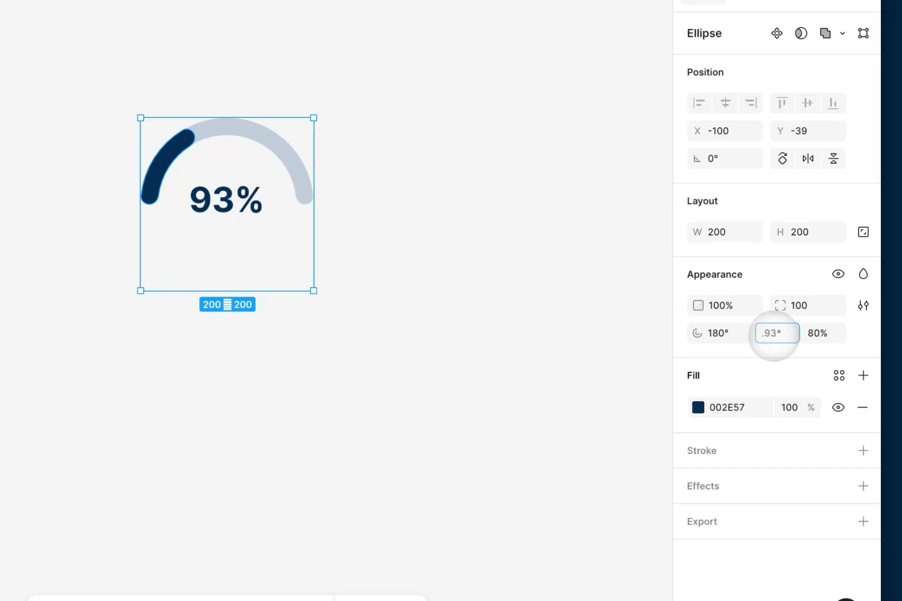
{"action": "type", "text": ".93*.5"}
{"action": "key", "text": "Return"}
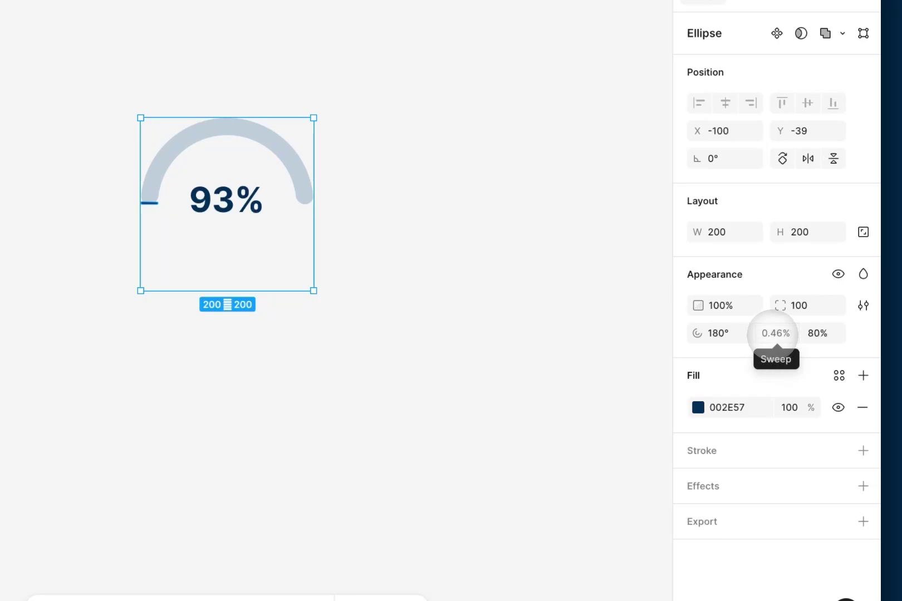
{"action": "left_click", "coordinate": [774, 334]}
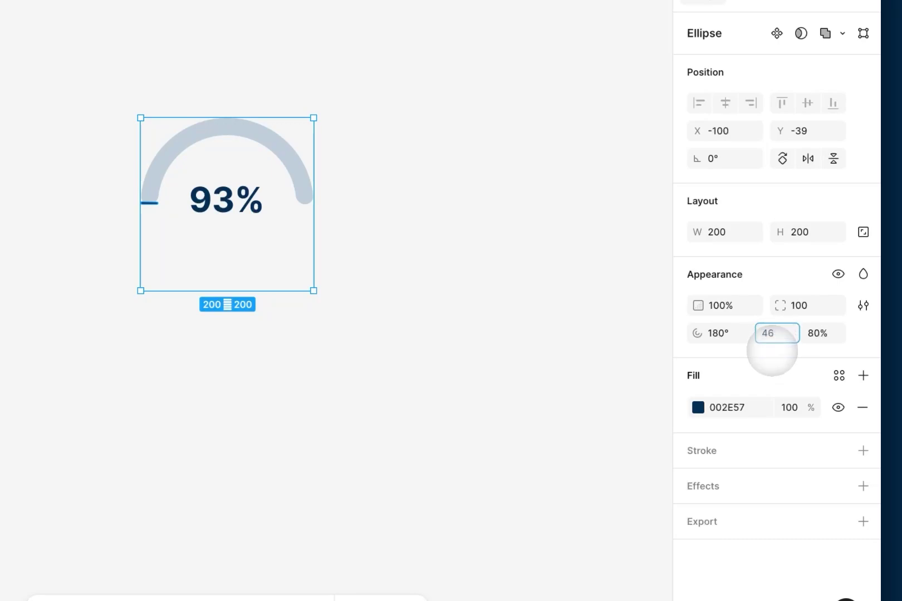
{"action": "key", "text": "Return"}
{"action": "left_click", "coordinate": [339, 305]}
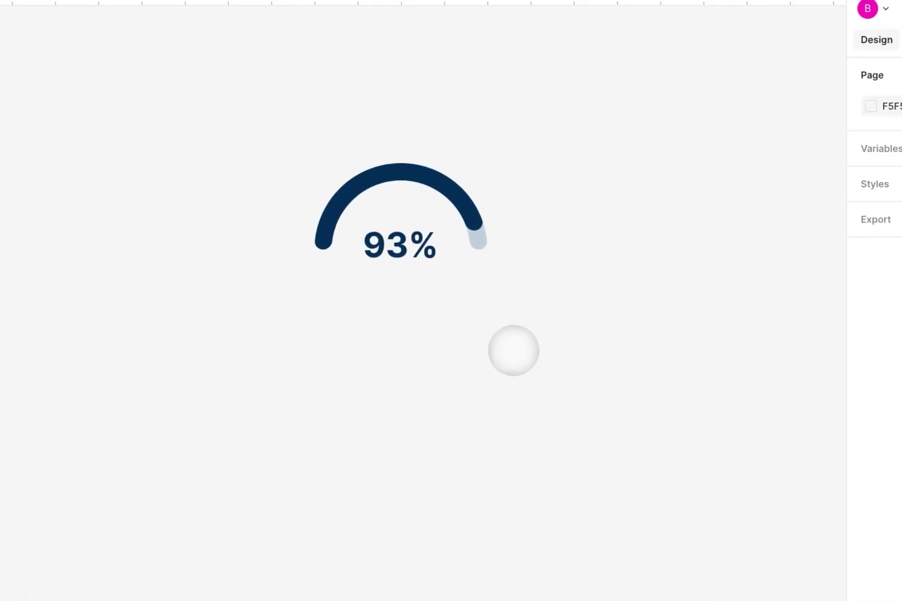